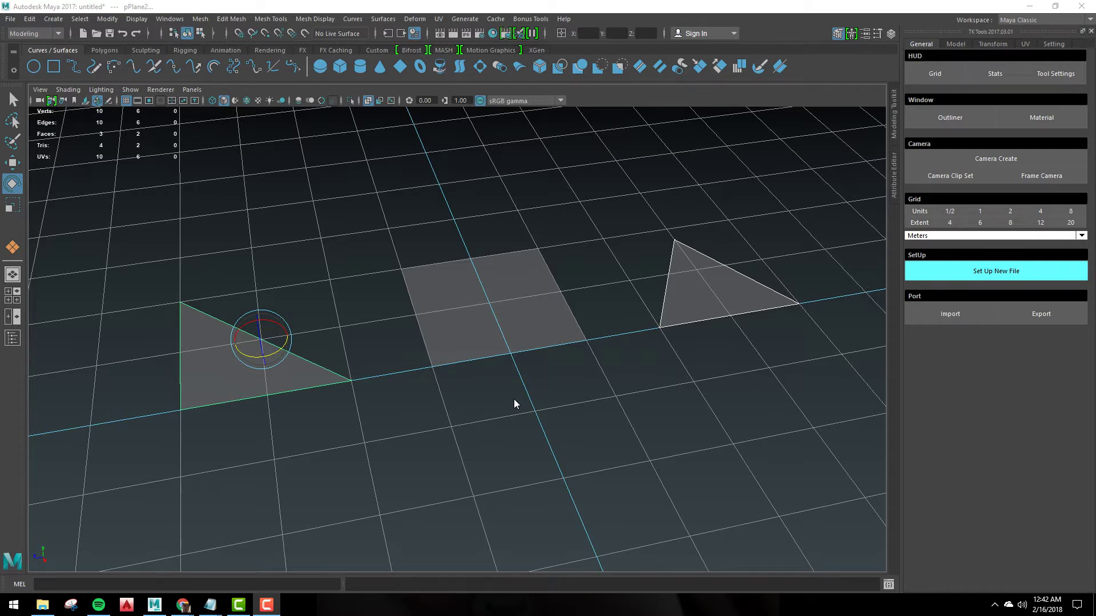
Hide the two selected triangular planes on either side of the square plane
{"action": "middle_click_drag", "start_coordinate": [680, 430], "coordinate": [654, 427], "text": "alt"}
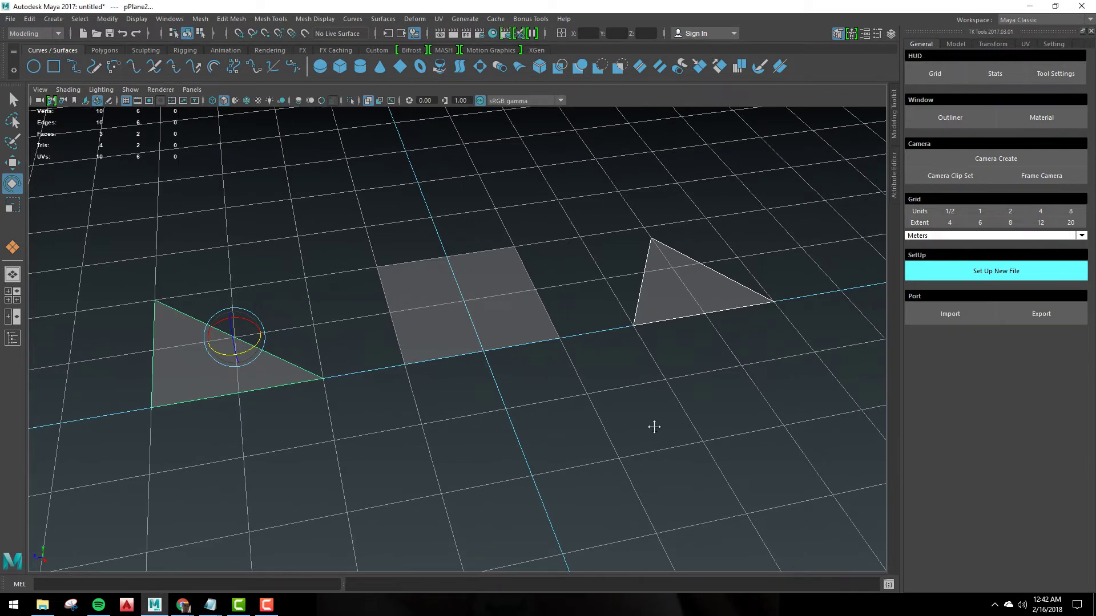
{"action": "key", "text": "ctrl+h"}
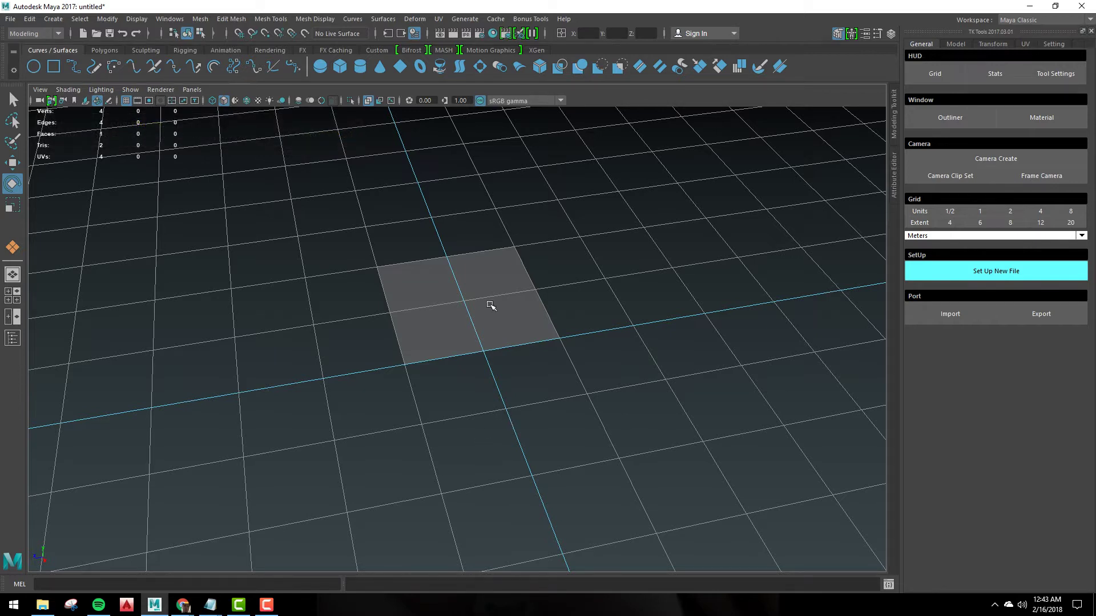
Connect two opposite corner vertices of the square plane with a diagonal edge using Connect
{"action": "left_click", "coordinate": [490, 306]}
{"action": "key", "text": "w"}
{"action": "key", "text": "F9"}
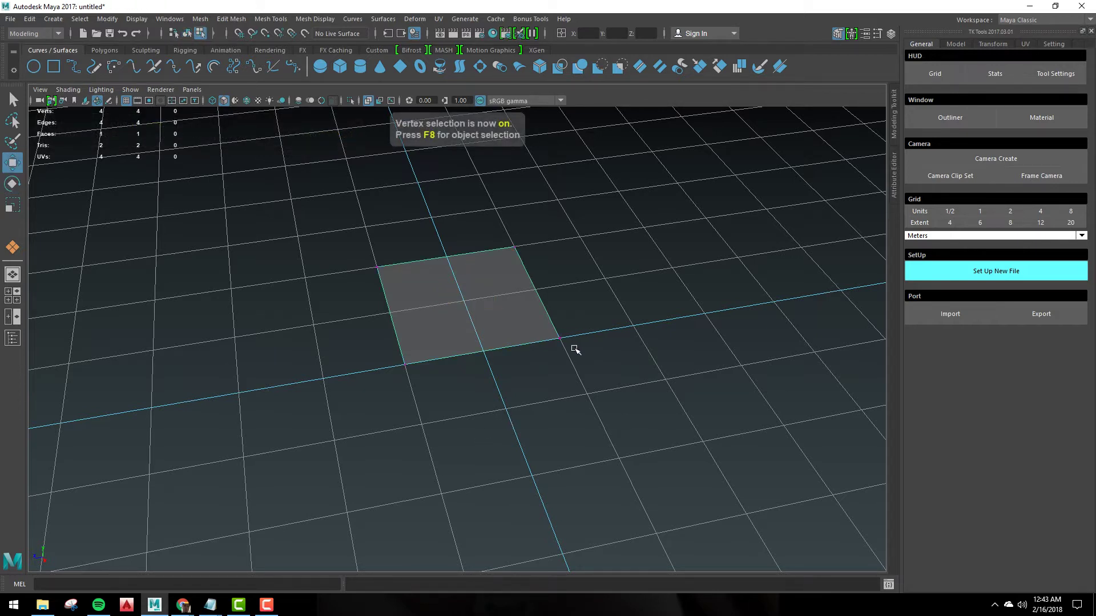
{"action": "left_click", "coordinate": [565, 340]}
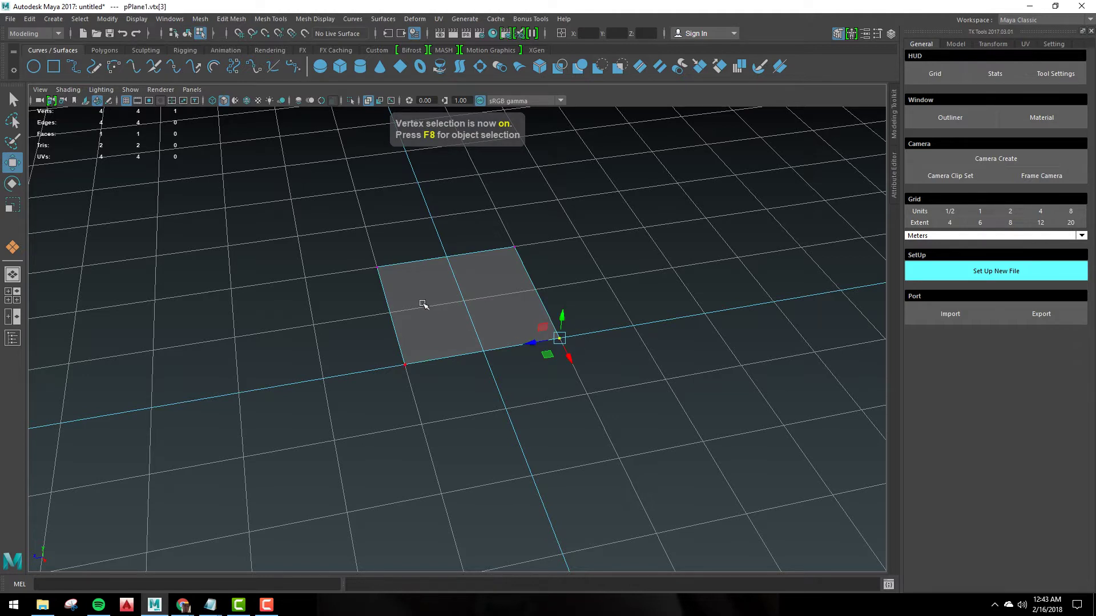
{"action": "left_click_drag", "start_coordinate": [403, 285], "coordinate": [350, 245], "text": "shift"}
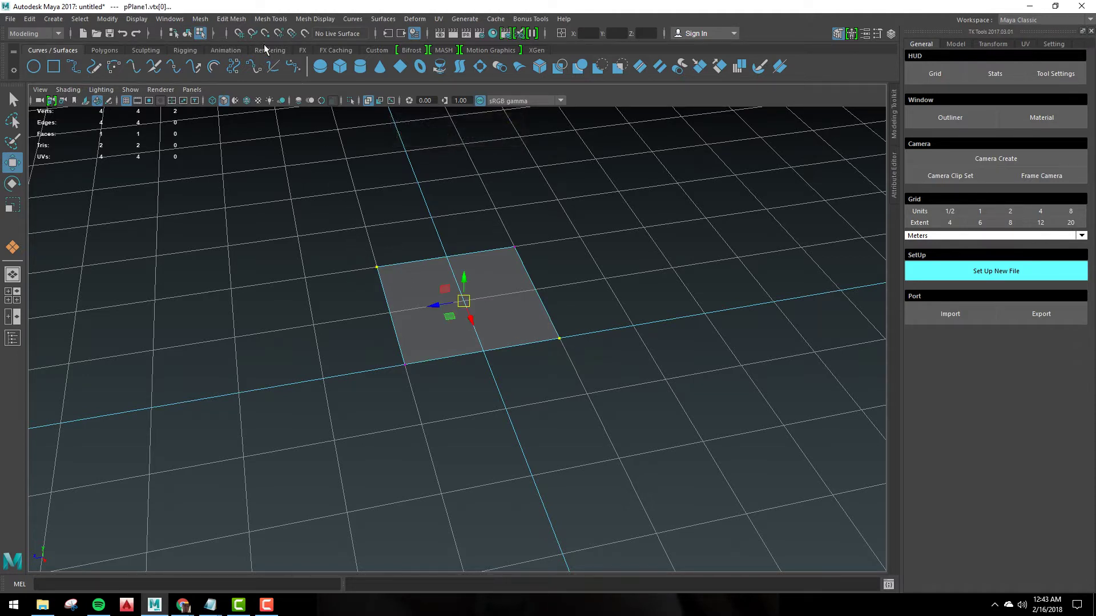
{"action": "left_click", "coordinate": [223, 21]}
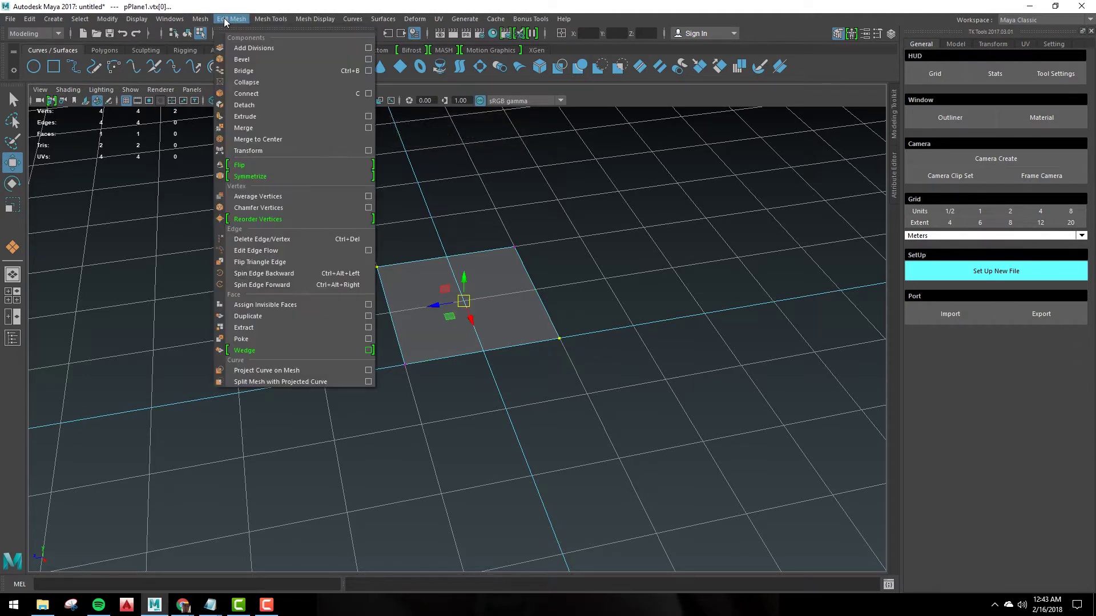
{"action": "left_click", "coordinate": [265, 93]}
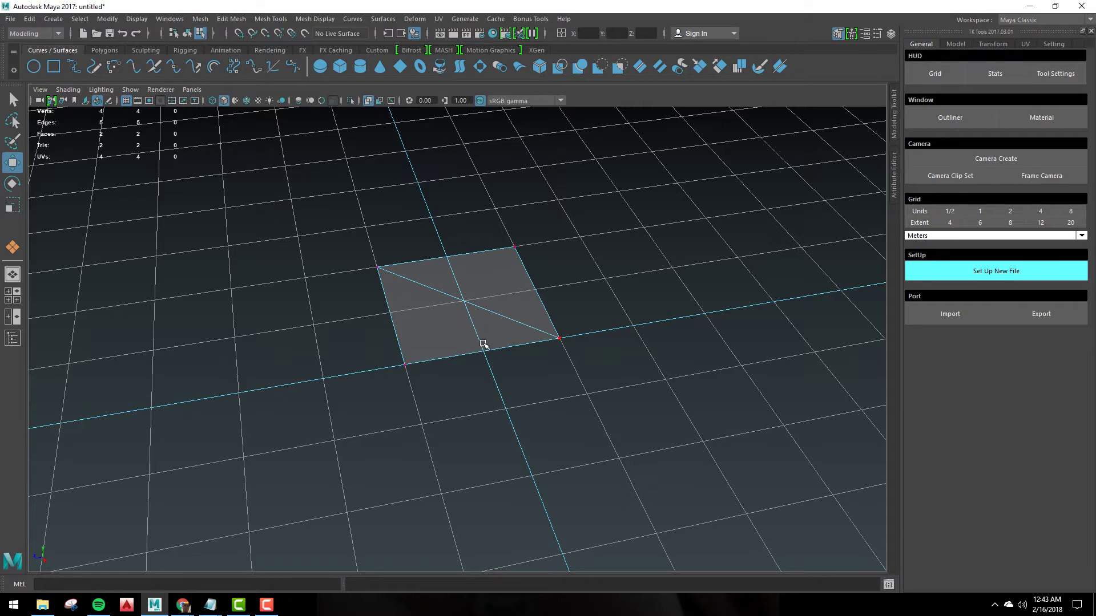
Delete the triangular face on the far side of the plane's diagonal and return to object selection
{"action": "key", "text": "F11"}
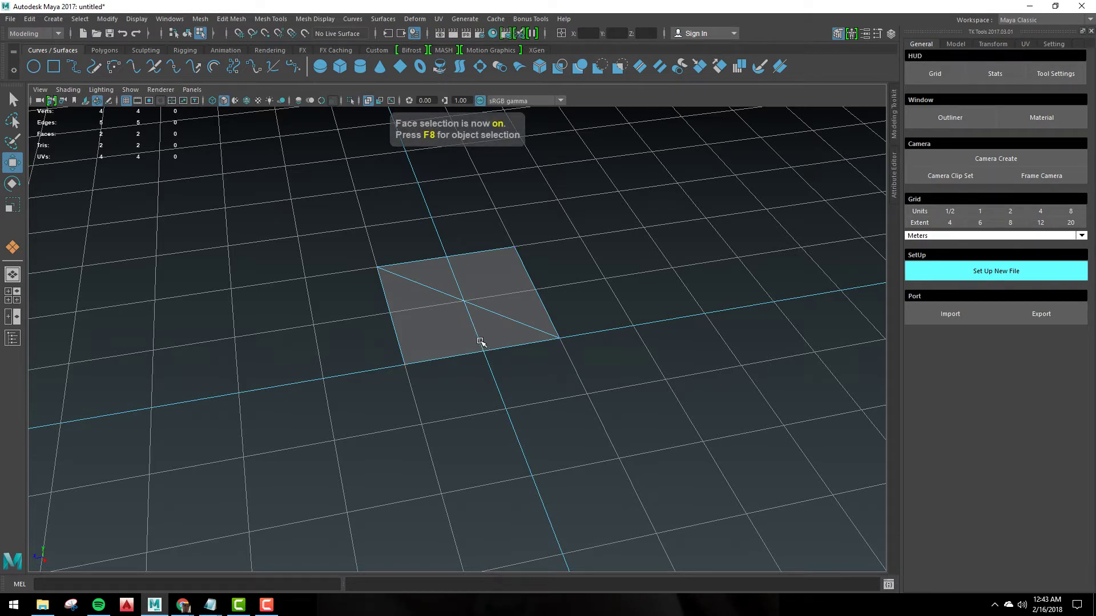
{"action": "left_click", "coordinate": [501, 282]}
{"action": "left_click", "coordinate": [499, 282]}
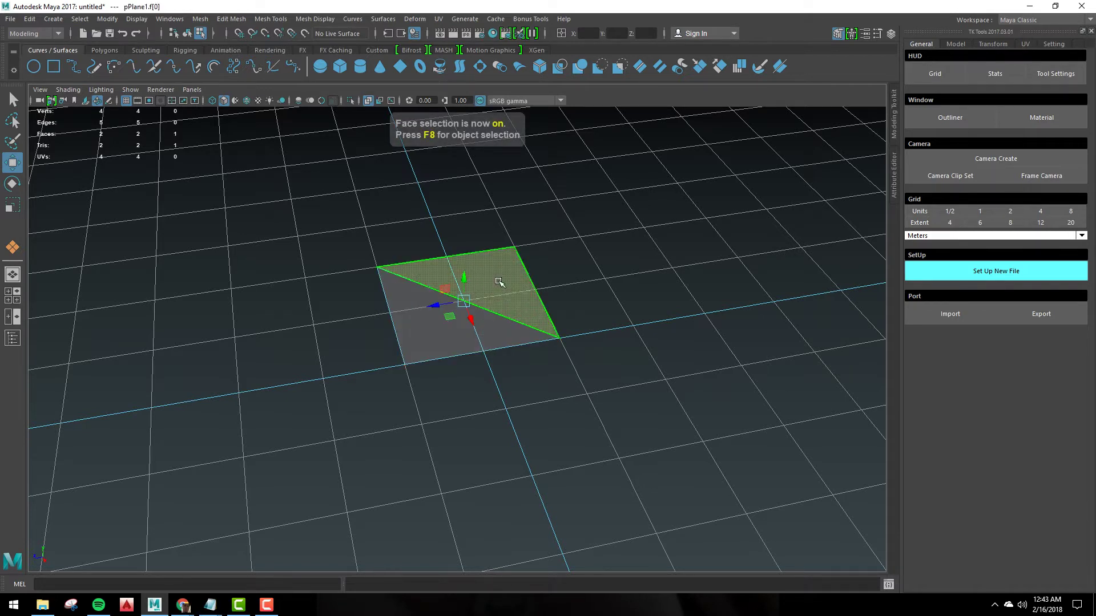
{"action": "key", "text": "Delete"}
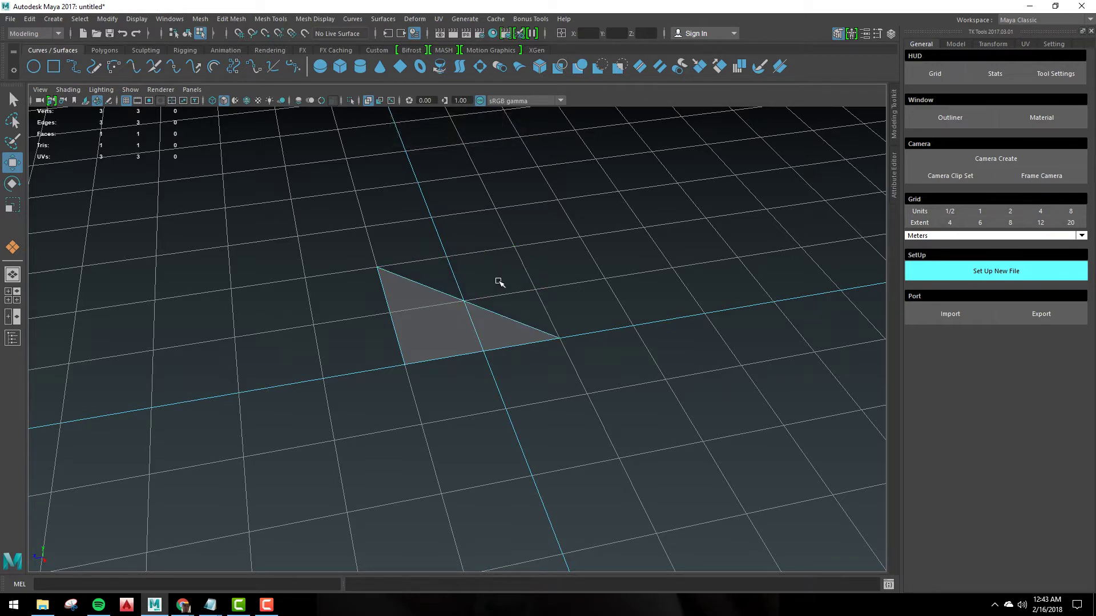
{"action": "middle_click_drag", "start_coordinate": [505, 282], "coordinate": [494, 292], "text": "alt"}
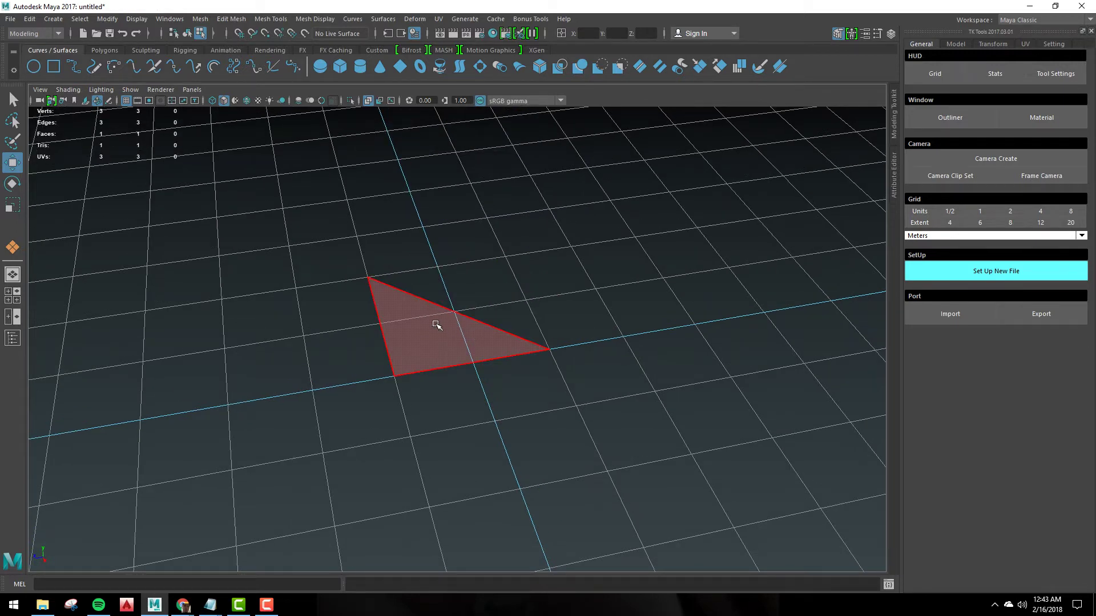
{"action": "right_click_drag", "start_coordinate": [436, 324], "coordinate": [499, 273]}
{"action": "middle_click_drag", "start_coordinate": [572, 274], "coordinate": [548, 283], "text": "alt"}
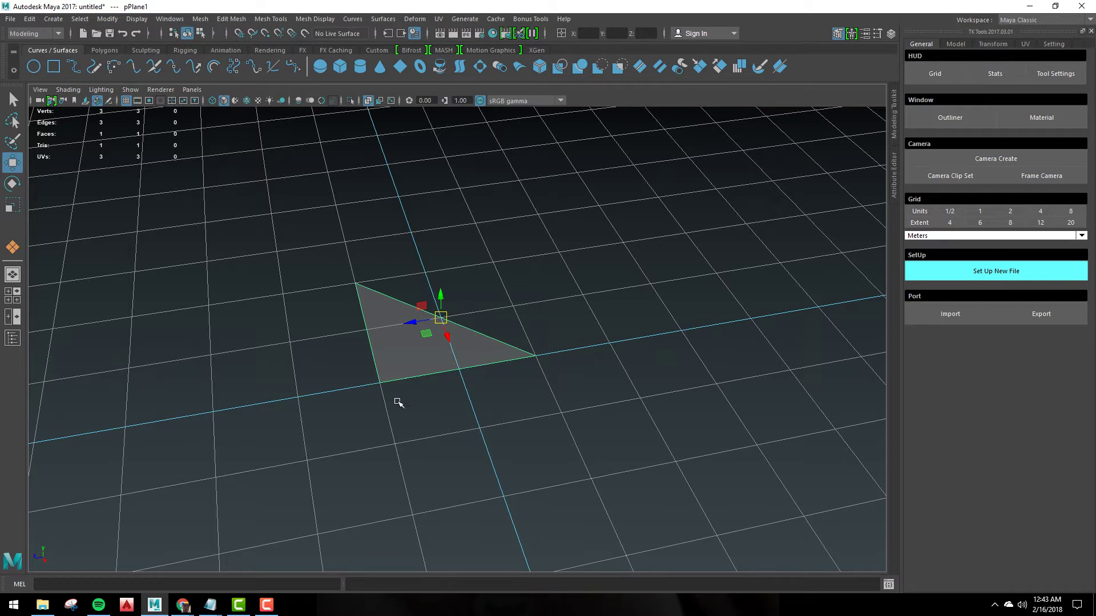
Open the Windows Calculator, divide 360 by 3, and close it
{"action": "key", "text": "super"}
{"action": "type", "text": "calc"}
{"action": "key", "text": "Return"}
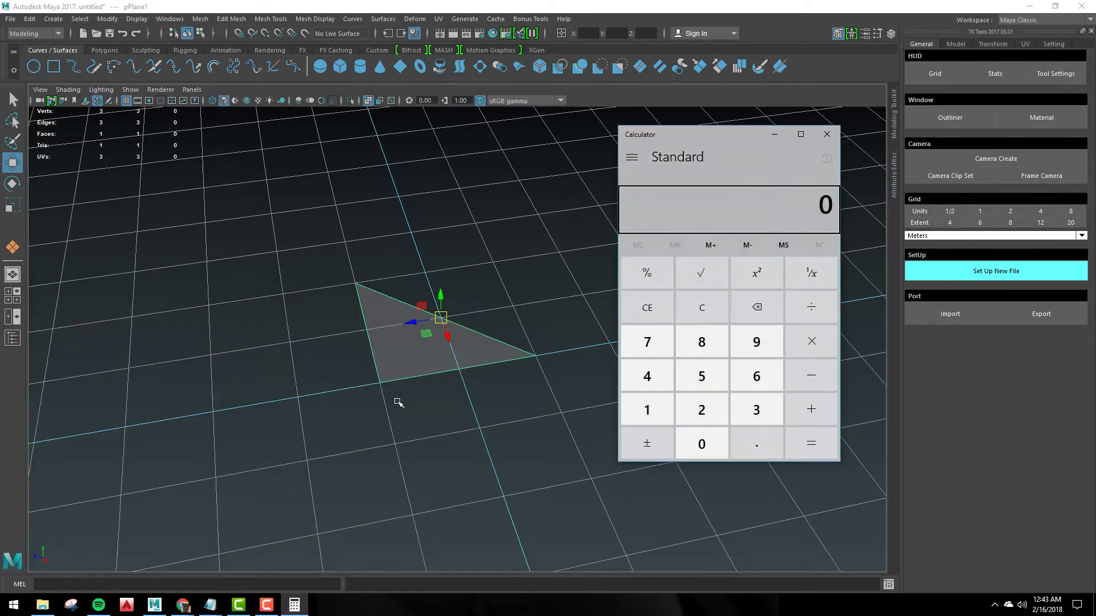
{"action": "type", "text": "360"}
{"action": "type", "text": "/3"}
{"action": "key", "text": "Return"}
{"action": "left_click", "coordinate": [827, 136]}
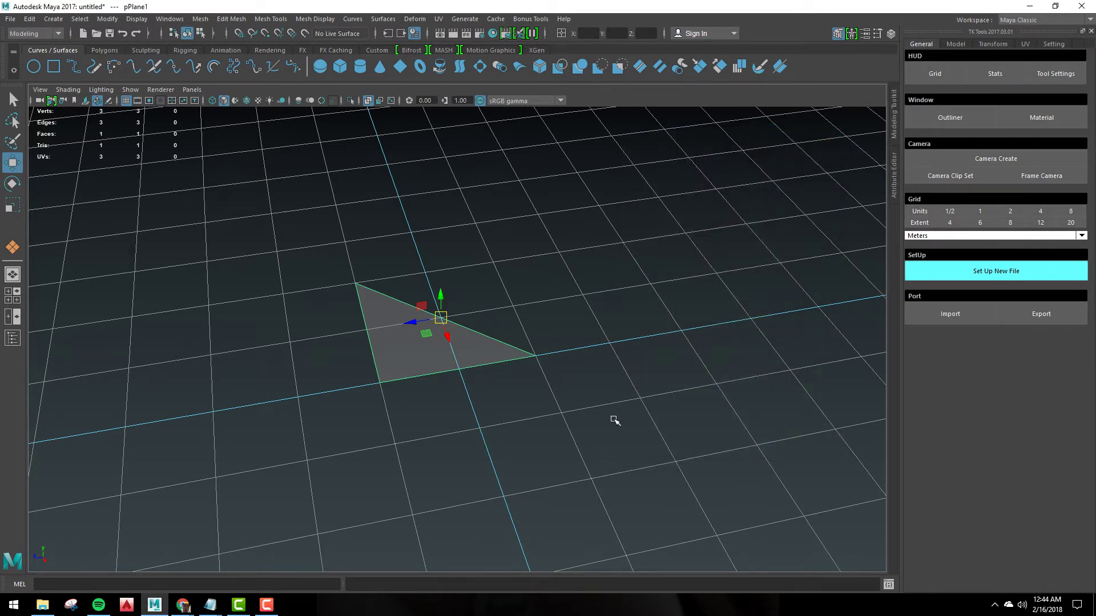
Set the Rotate tool's step snap to Relative with a value of 120
{"action": "left_click", "coordinate": [877, 34]}
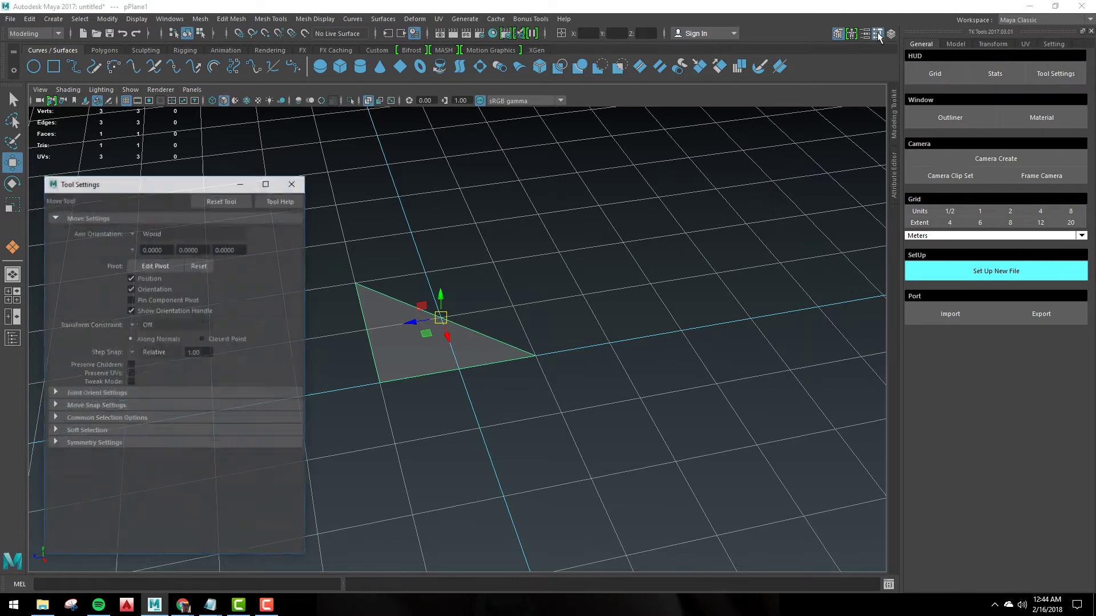
{"action": "left_click_drag", "start_coordinate": [137, 188], "coordinate": [128, 144]}
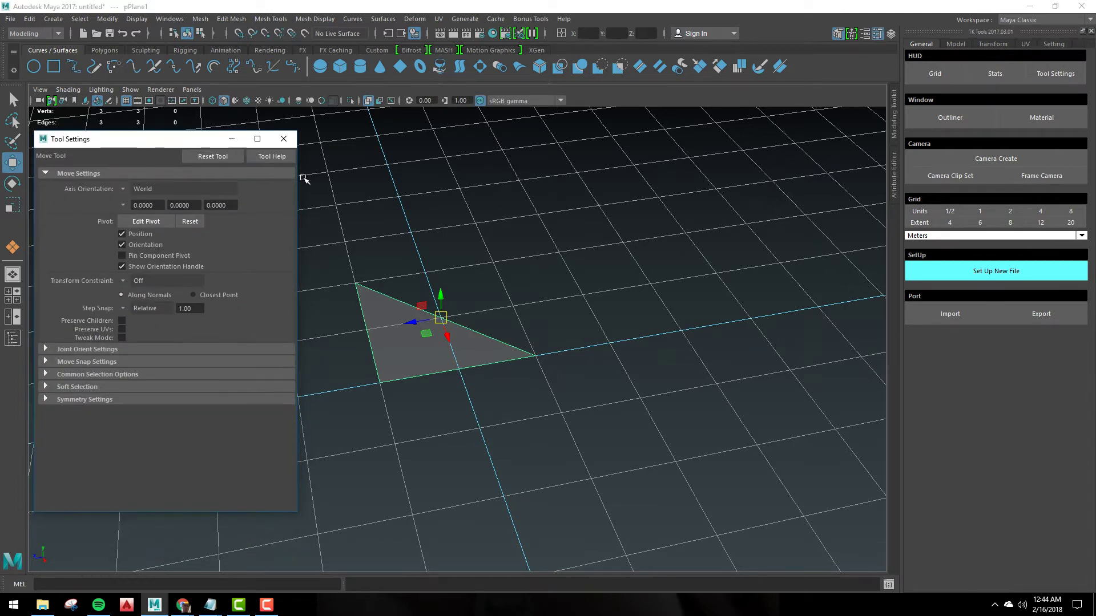
{"action": "middle_click_drag", "start_coordinate": [408, 264], "coordinate": [433, 247], "text": "alt"}
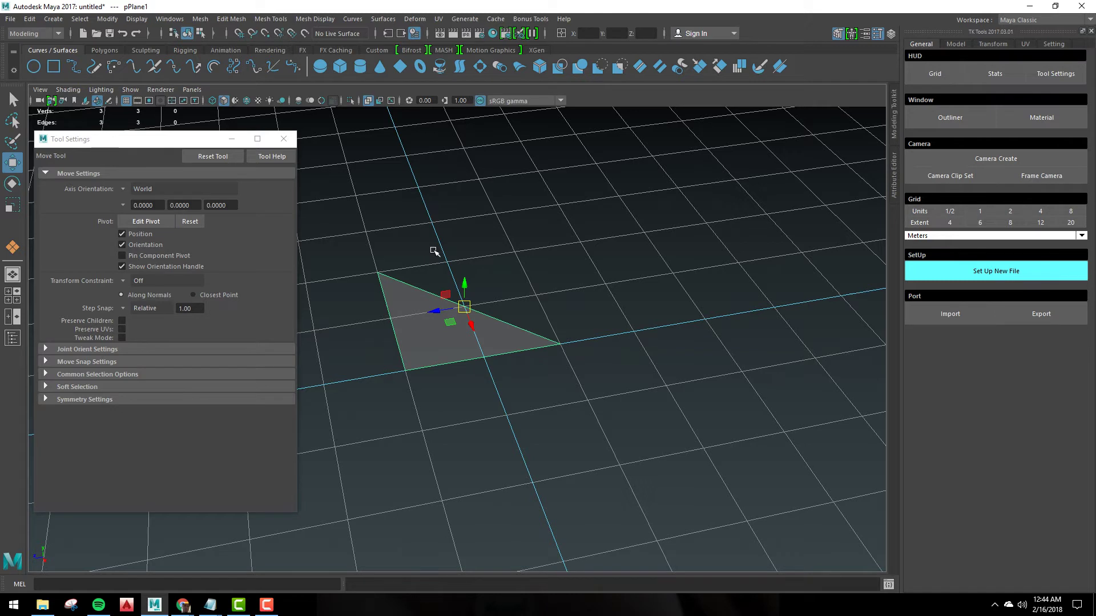
{"action": "key", "text": "e"}
{"action": "key", "text": "w"}
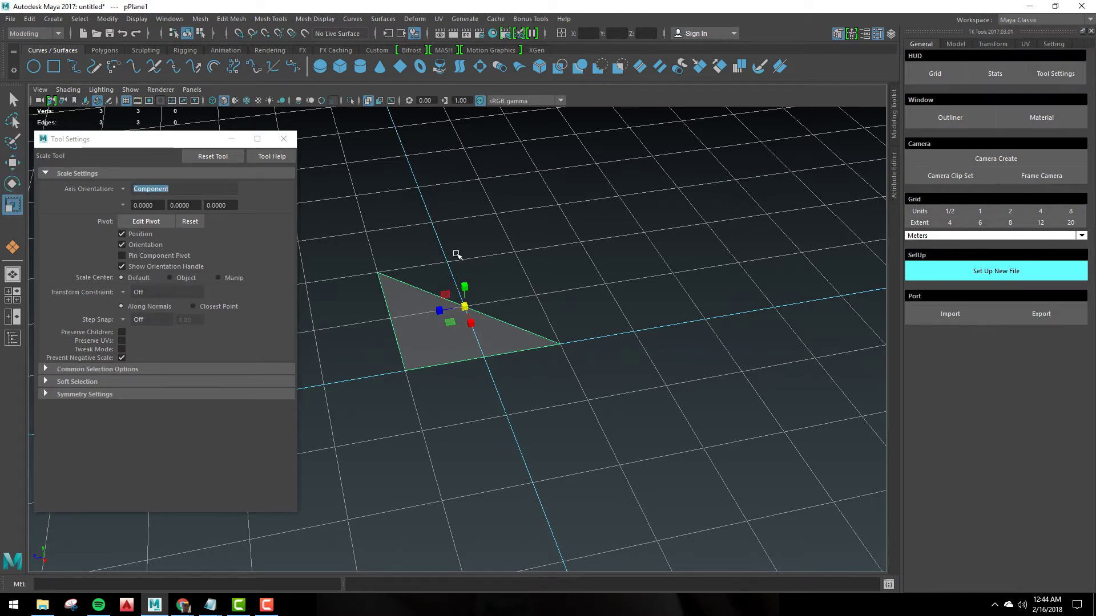
{"action": "key", "text": "e"}
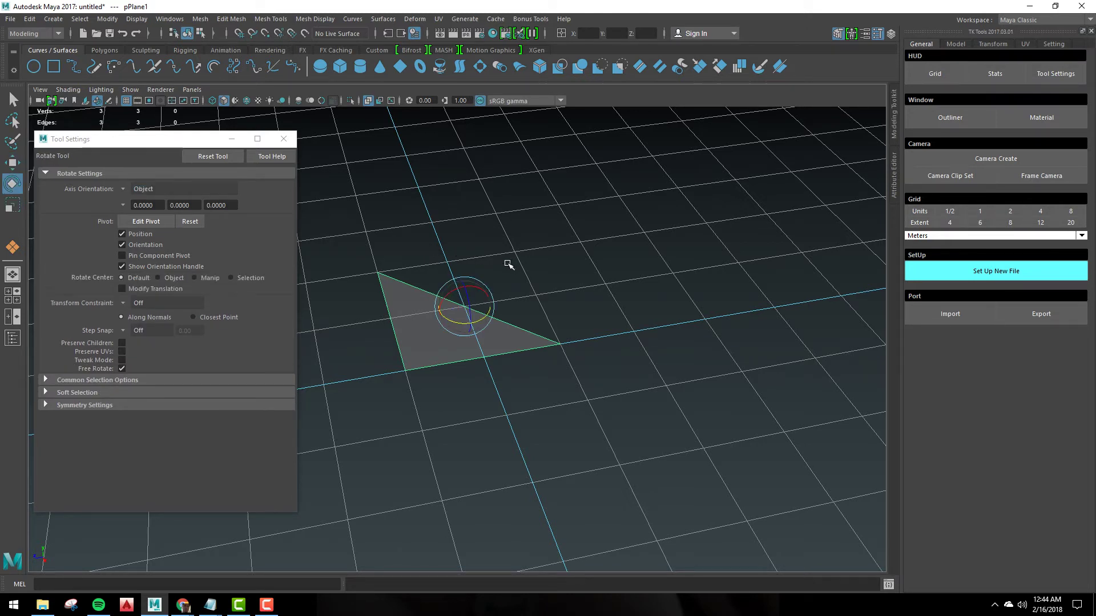
{"action": "left_click", "coordinate": [122, 331]}
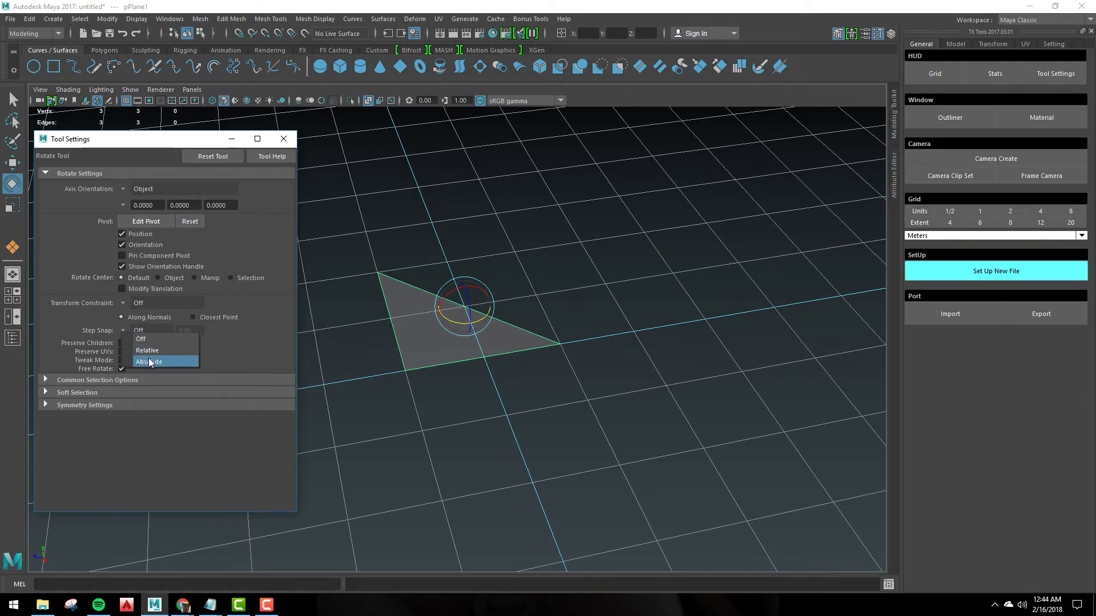
{"action": "key", "text": "Escape"}
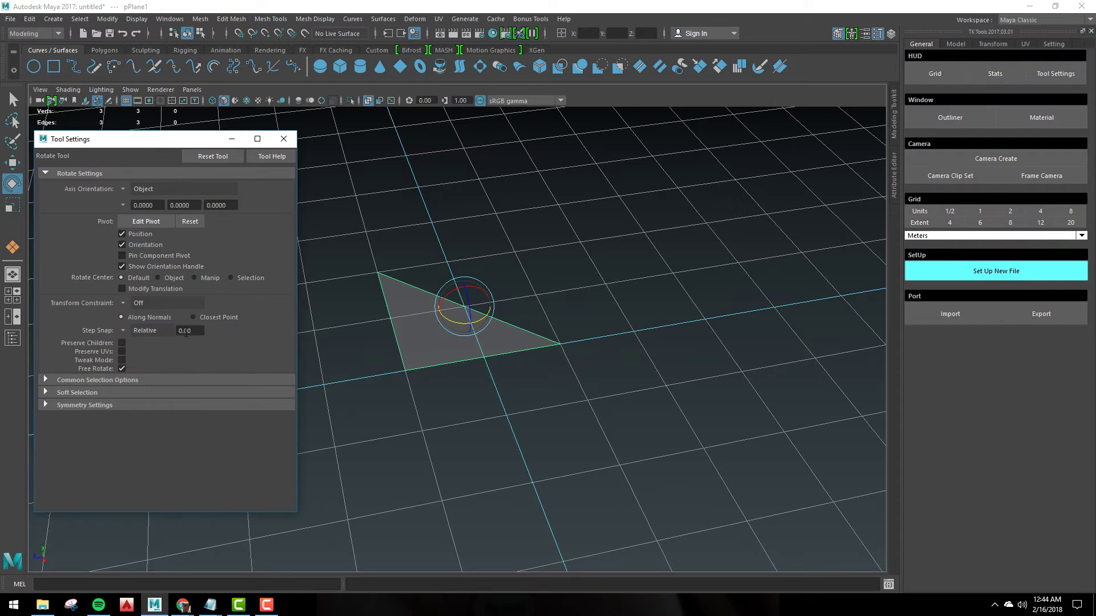
{"action": "left_click", "coordinate": [185, 331]}
{"action": "type", "text": "120"}
{"action": "key", "text": "Return"}
Try to rotate the triangle in 120-degree steps about its central pivot
{"action": "middle_click_drag", "start_coordinate": [476, 361], "coordinate": [491, 375], "text": "alt"}
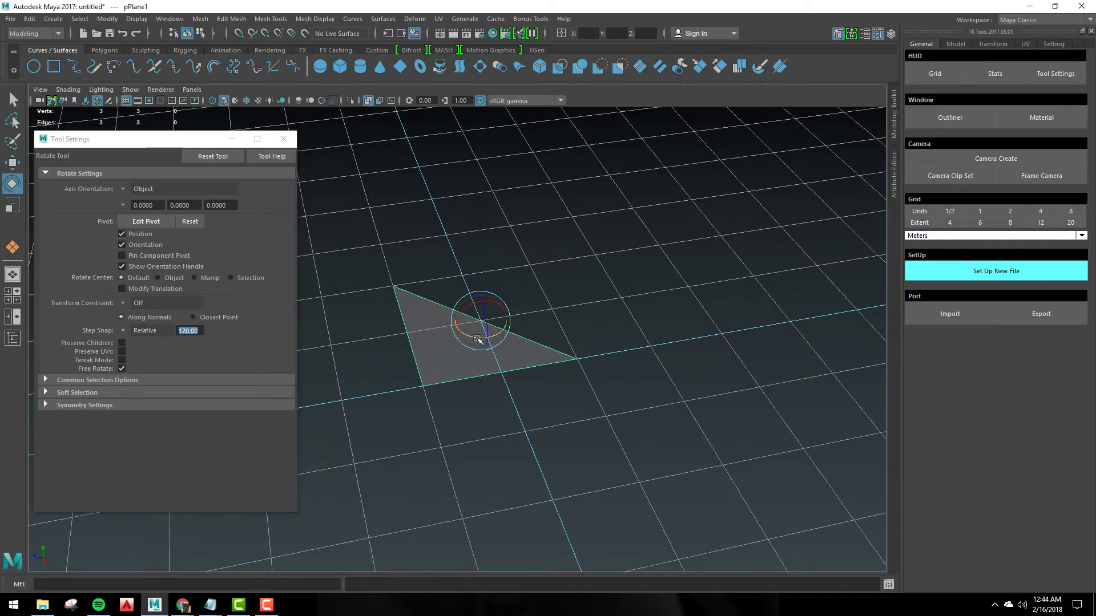
{"action": "left_click_drag", "start_coordinate": [478, 337], "coordinate": [511, 361]}
Move the triangle's pivot to its acute corner on the grid's axis line with grid snapping
{"action": "key", "text": "Insert"}
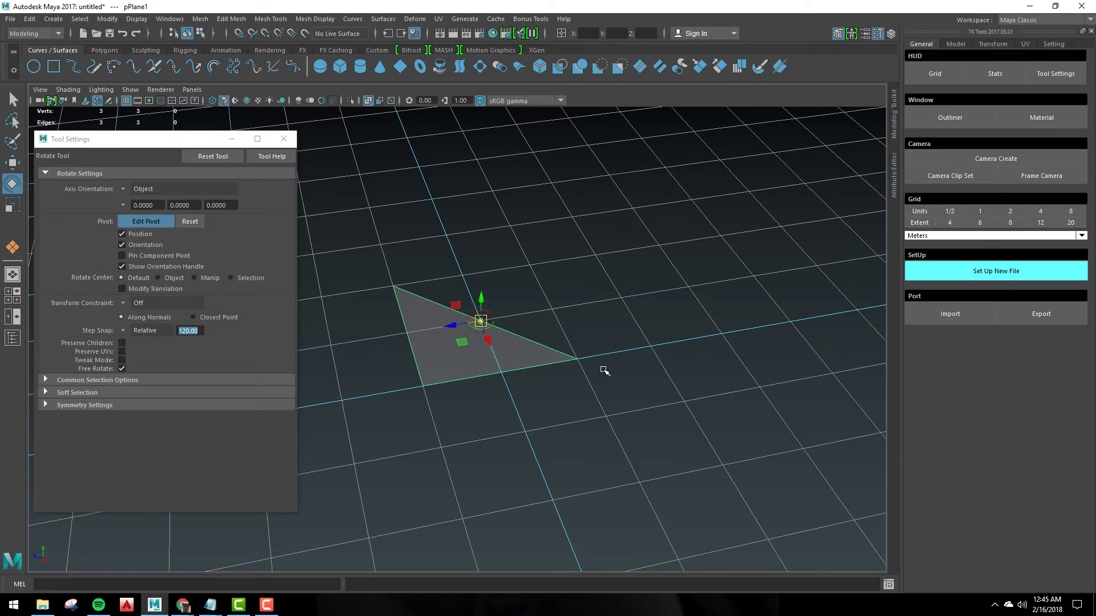
{"action": "key", "text": "x"}
{"action": "left_click_drag", "start_coordinate": [481, 320], "coordinate": [587, 360]}
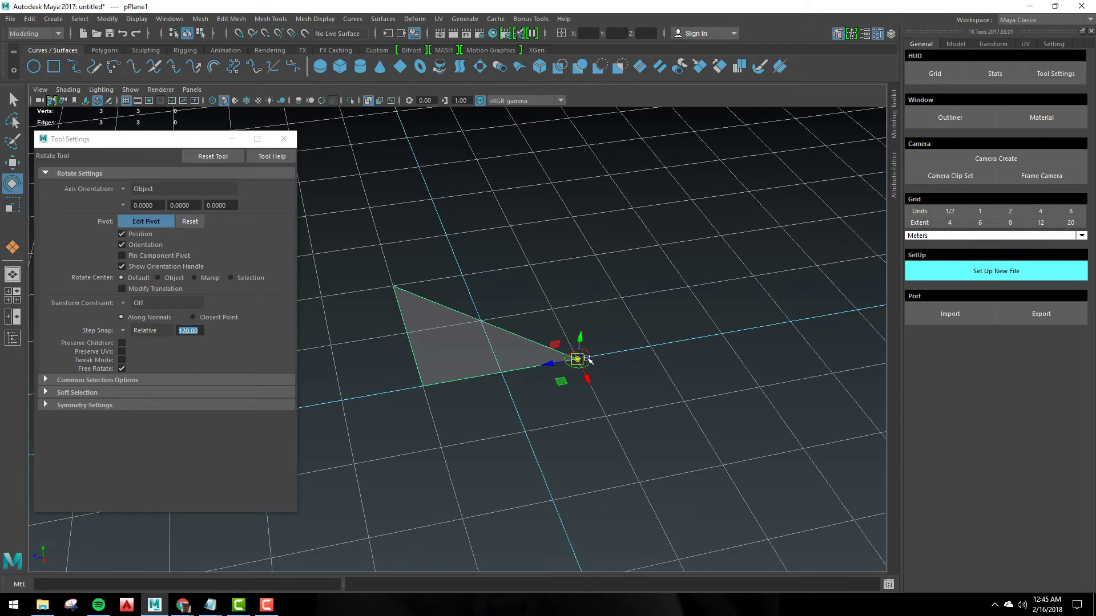
{"action": "key", "text": "Insert"}
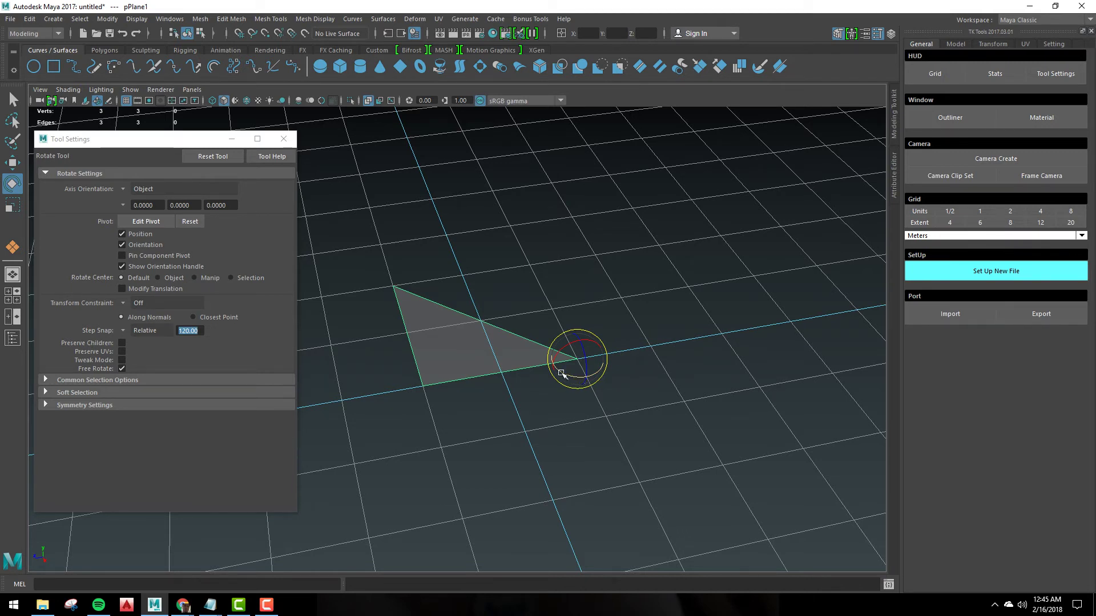
Rotate the triangle 120 degrees about its pivot corner and snap its far vertex to the grid point on the axis line
{"action": "left_click_drag", "start_coordinate": [574, 377], "coordinate": [516, 333]}
{"action": "middle_click_drag", "start_coordinate": [682, 348], "coordinate": [615, 360], "text": "alt"}
{"action": "key", "text": "w"}
{"action": "key", "text": "F9"}
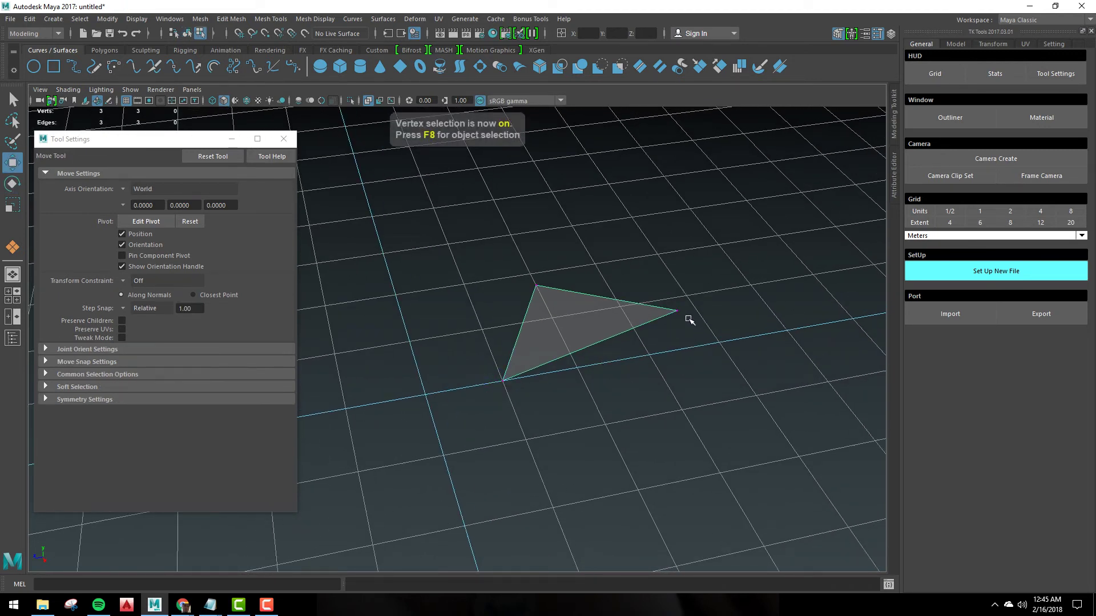
{"action": "left_click_drag", "start_coordinate": [694, 321], "coordinate": [659, 287]}
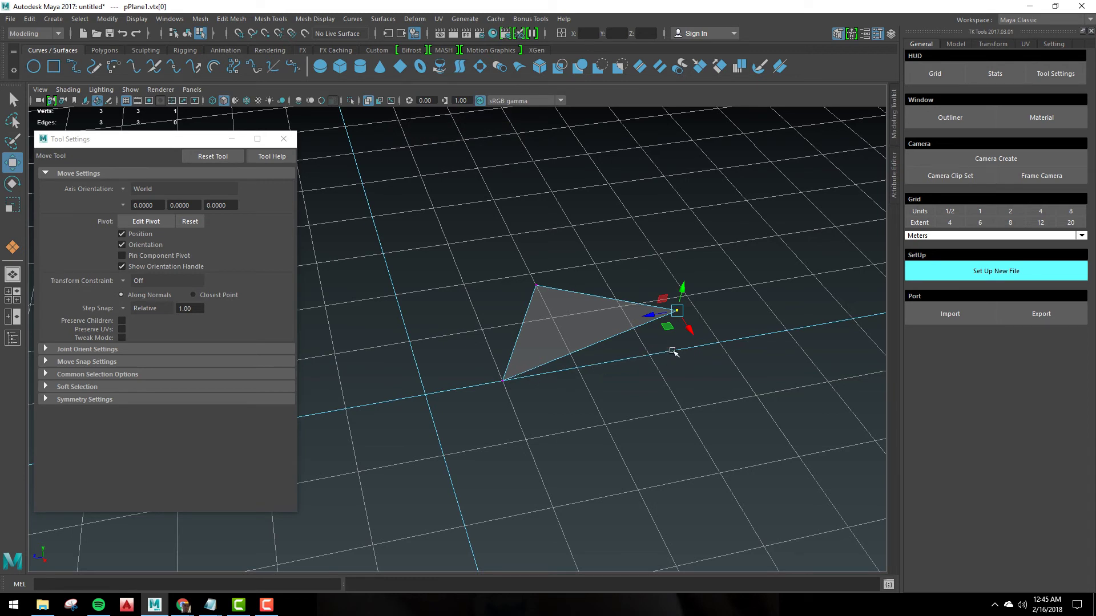
{"action": "key", "text": "x"}
{"action": "left_click_drag", "start_coordinate": [685, 313], "coordinate": [650, 355]}
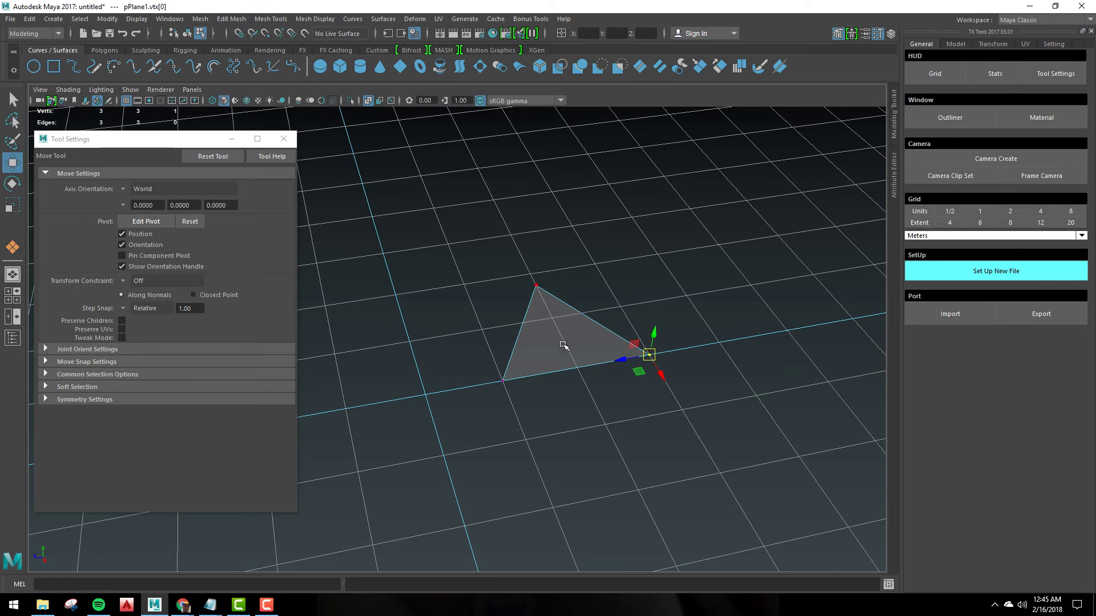
Return to object selection and snap the triangle's pivot to its opposite corner on the axis line
{"action": "right_click_drag", "start_coordinate": [560, 325], "coordinate": [605, 266]}
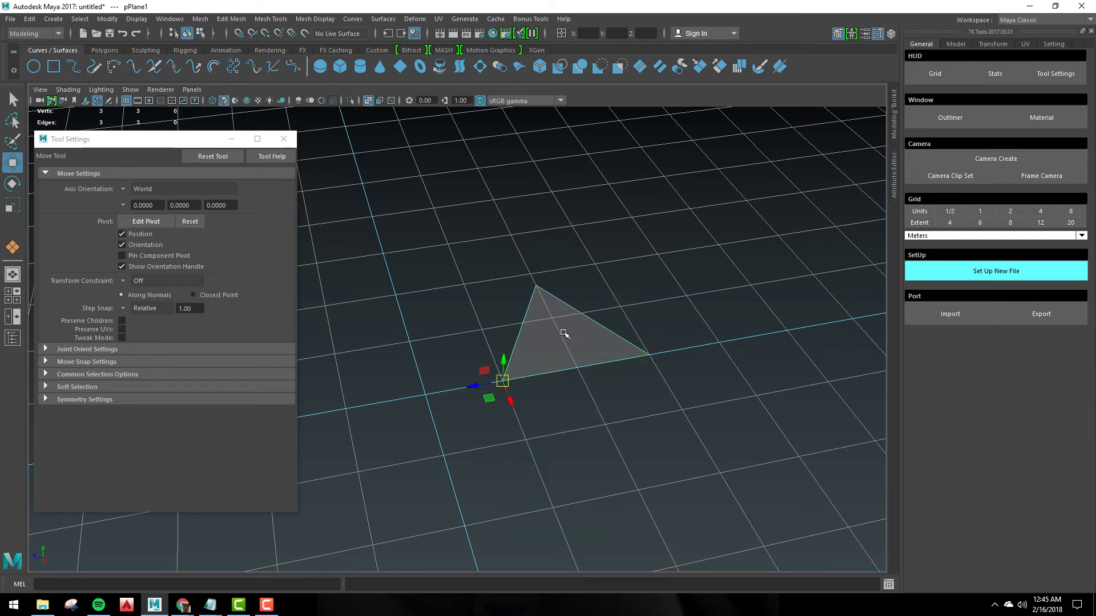
{"action": "key", "text": "d"}
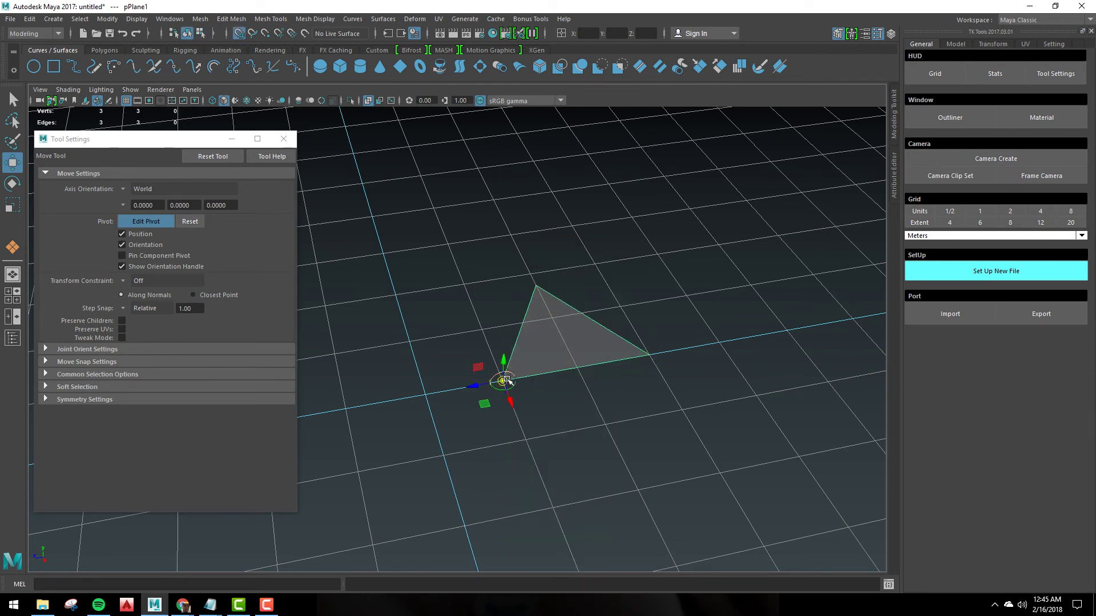
{"action": "left_click_drag", "start_coordinate": [506, 381], "coordinate": [660, 355]}
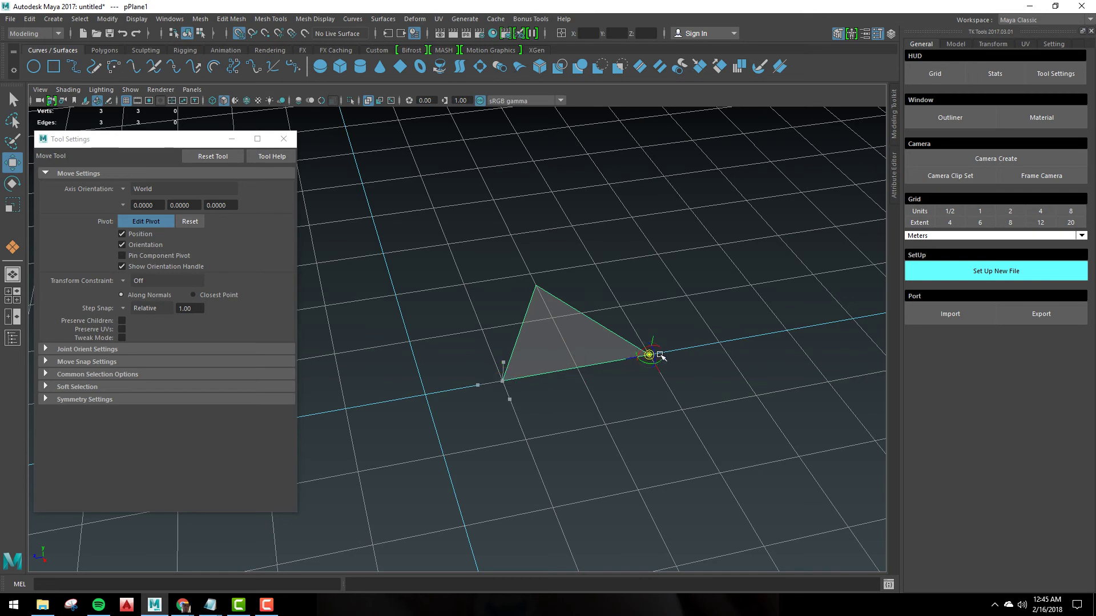
{"action": "middle_click_drag", "start_coordinate": [703, 369], "coordinate": [683, 373], "text": "alt"}
{"action": "key", "text": "d"}
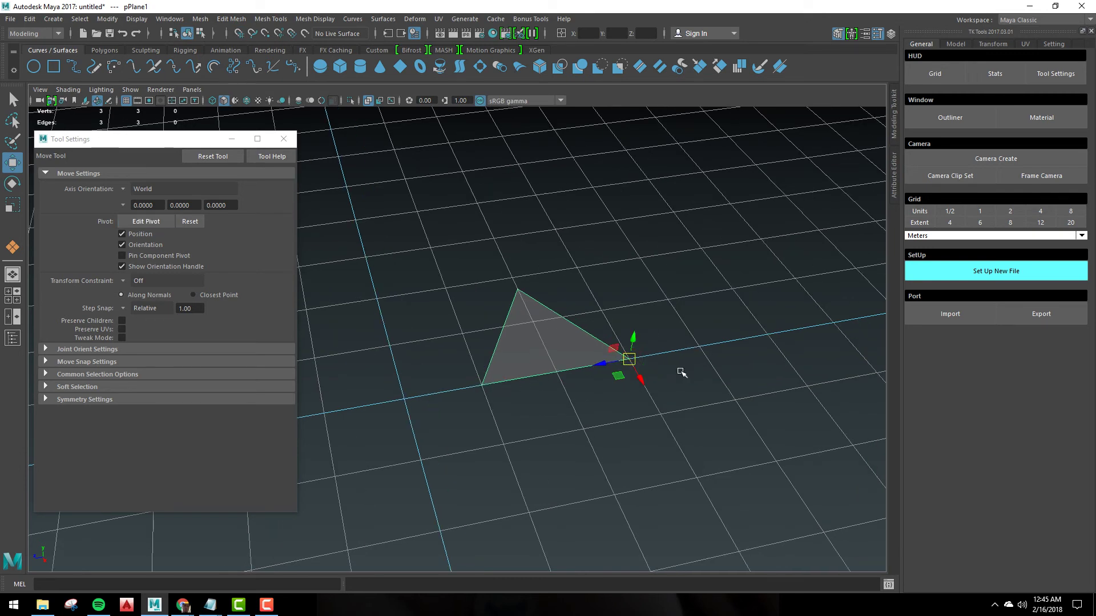
Rotate the triangle another 120 degrees about the relocated pivot and snap its leading vertex to the next grid point on the axis line
{"action": "key", "text": "e"}
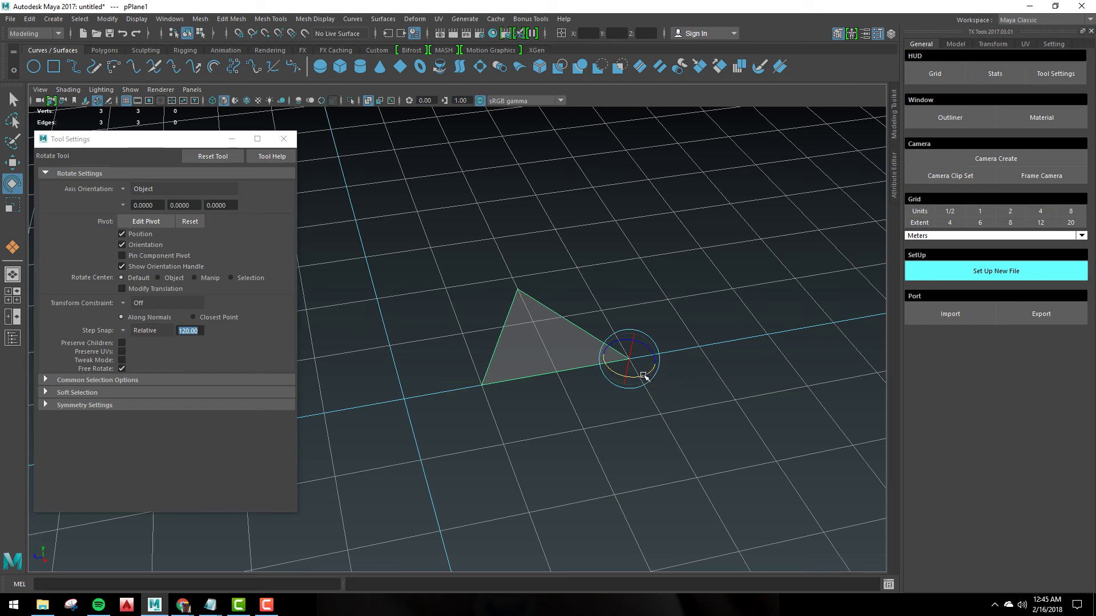
{"action": "left_click_drag", "start_coordinate": [643, 376], "coordinate": [736, 298]}
{"action": "key", "text": "F9"}
{"action": "key", "text": "w"}
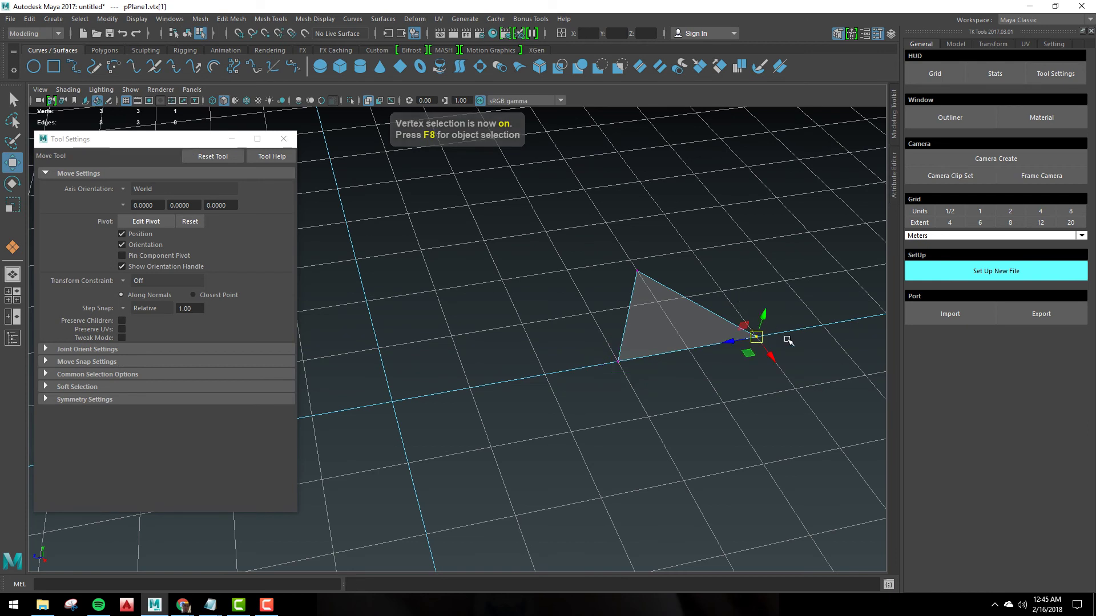
{"action": "key", "text": "x"}
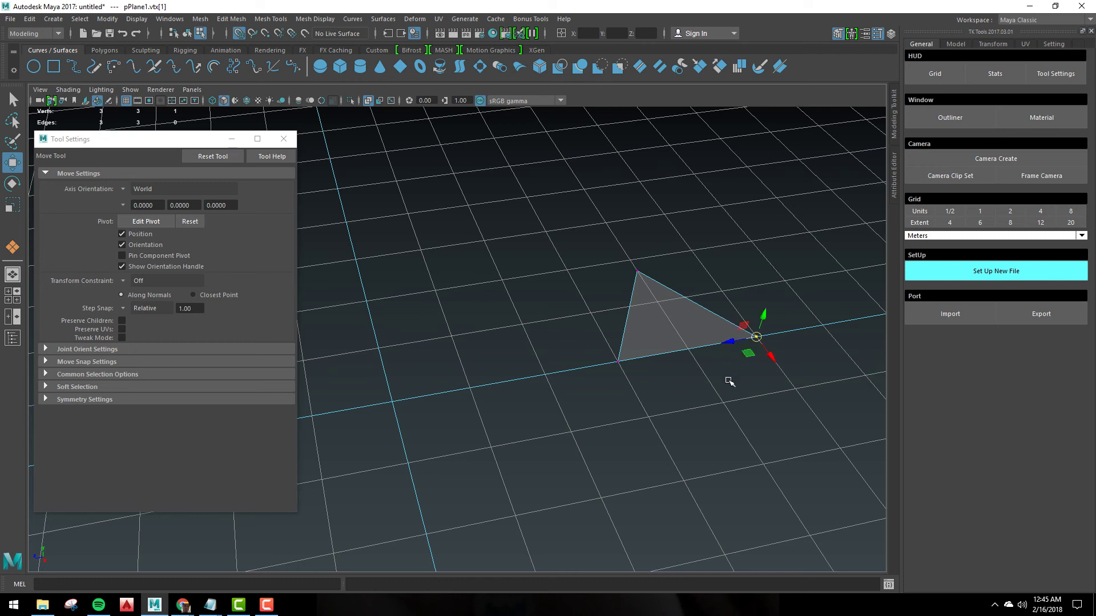
{"action": "middle_click_drag", "start_coordinate": [728, 380], "coordinate": [657, 405], "text": "alt"}
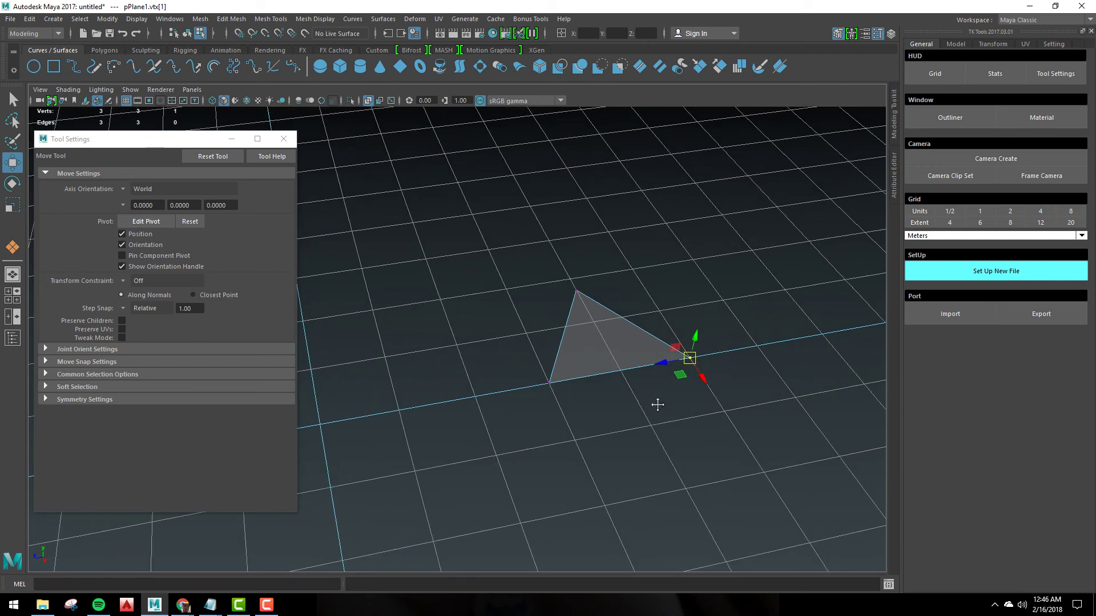